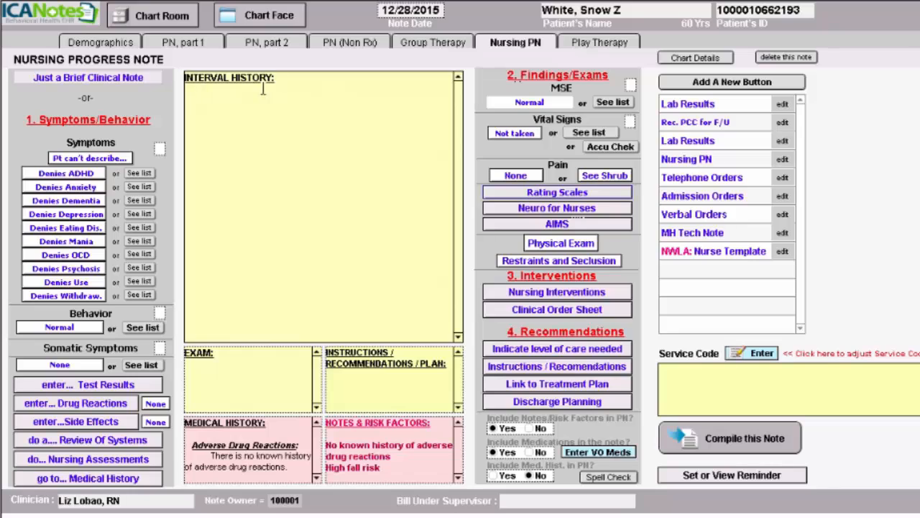
# Replace the INTERVAL HISTORY heading in the nursing progress note with the preset Lab Results heading.
pyautogui.moveTo(256, 78); pyautogui.dragTo(176, 78)
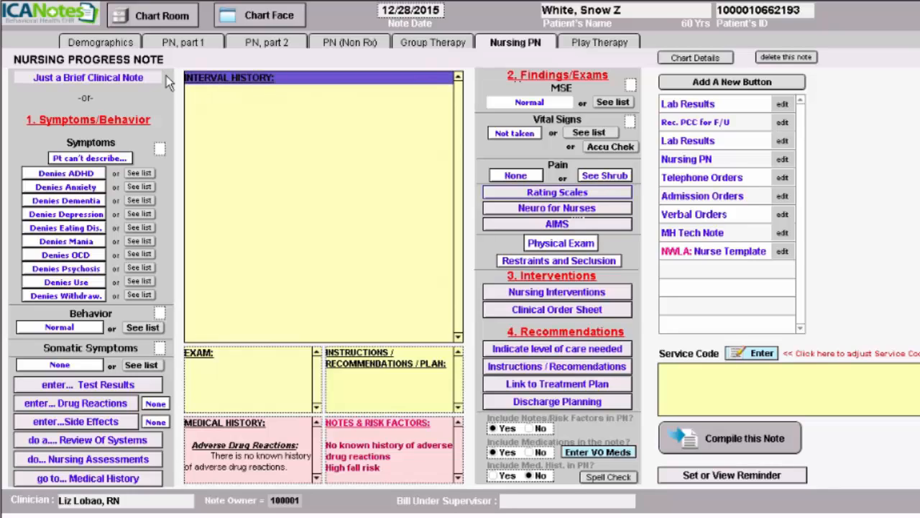
pyautogui.press('Delete')
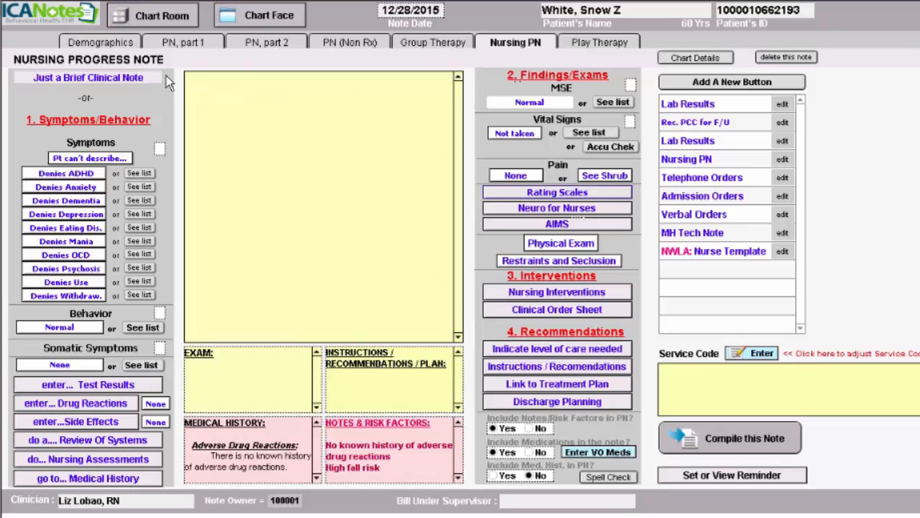
pyautogui.click(693, 107)
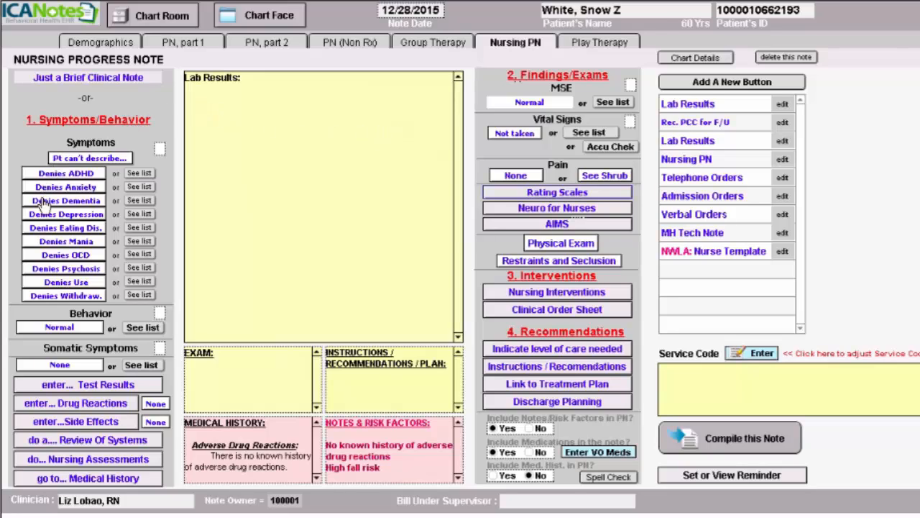
# Start a new test results entry for the note with 12/24/2015 as the date performed.
pyautogui.click(82, 389)
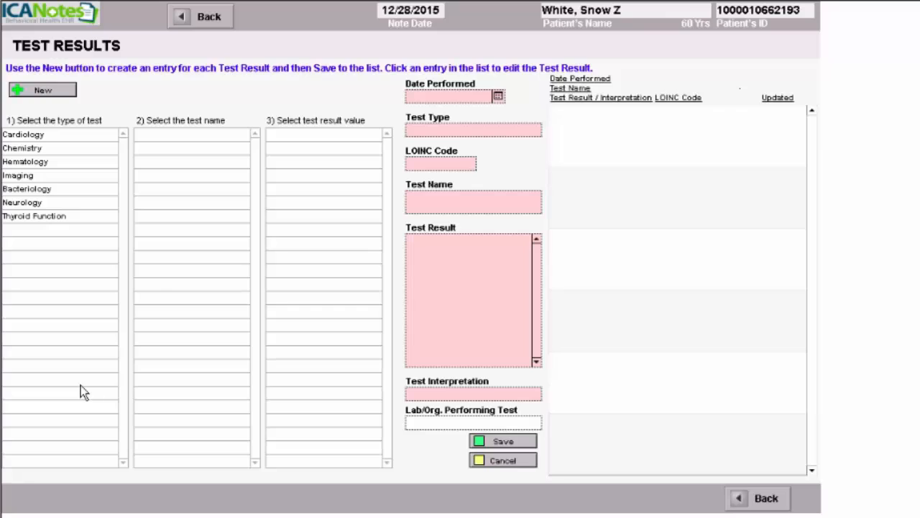
pyautogui.click(42, 90)
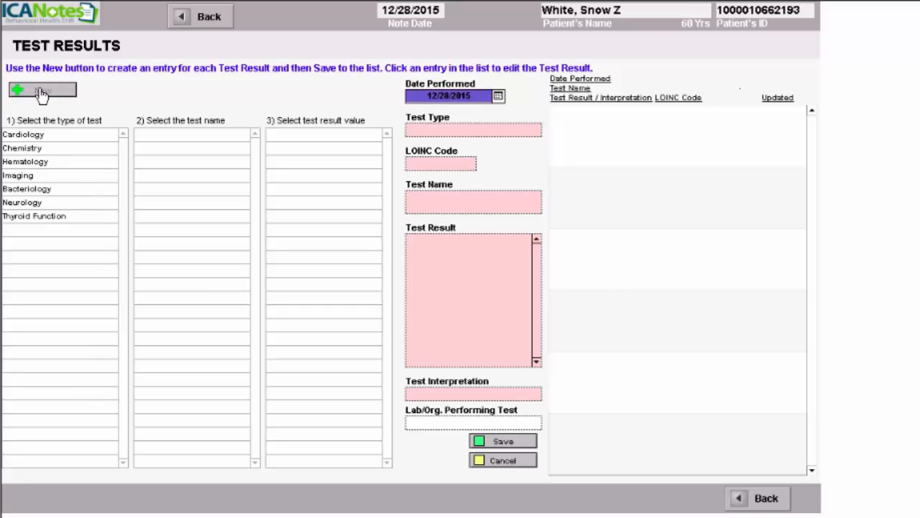
pyautogui.click(497, 96)
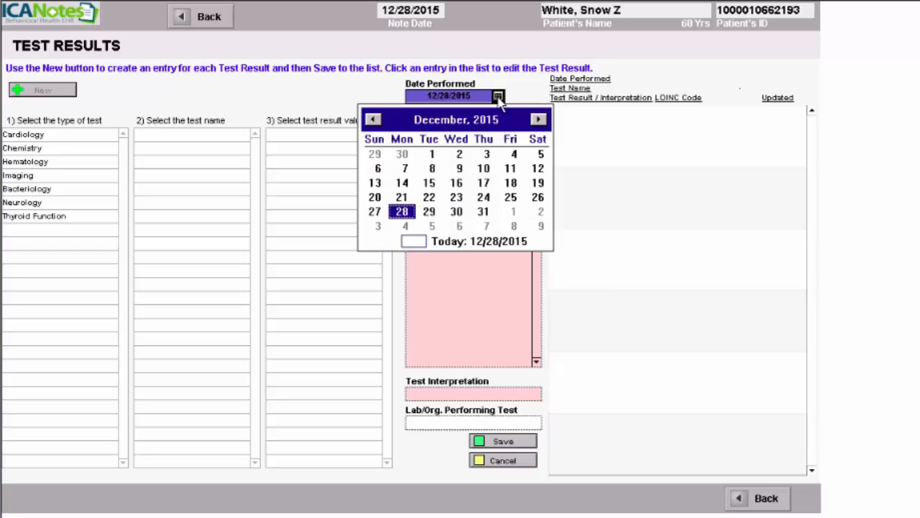
pyautogui.click(484, 197)
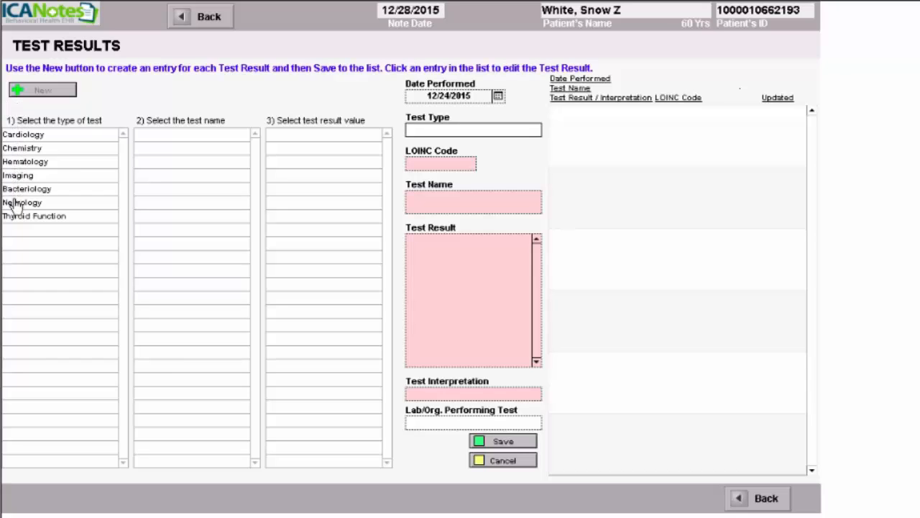
# Record the Chemistry test Lithium Level with a result of 0.6 mmol/L and save the entry.
pyautogui.click(36, 150)
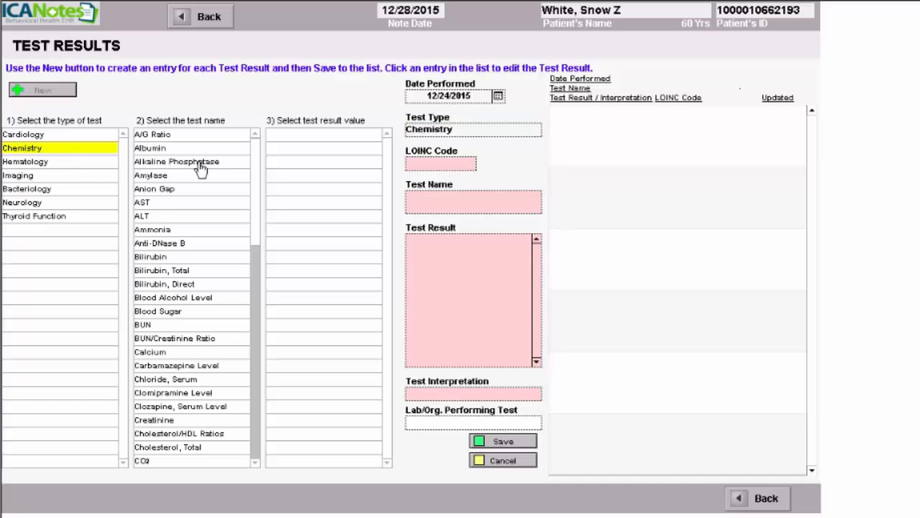
pyautogui.scroll(-6, 255, 177)
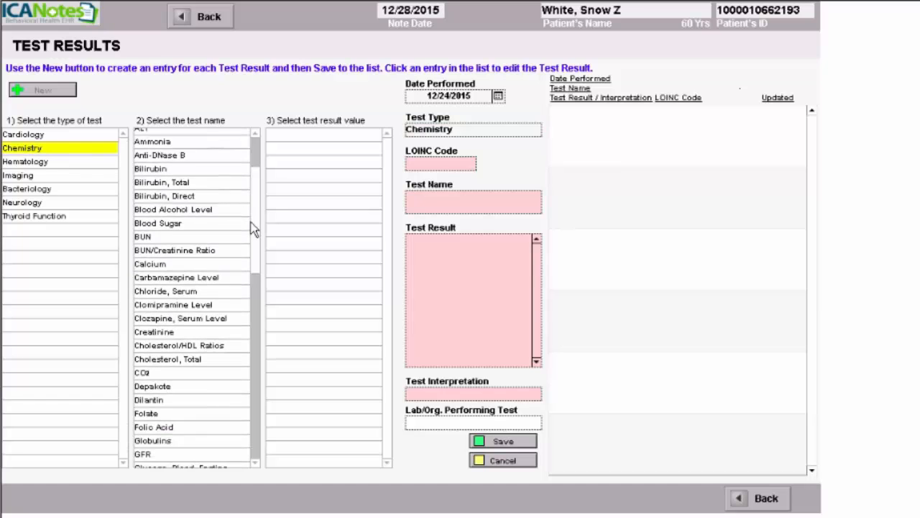
pyautogui.scroll(-3, 247, 282)
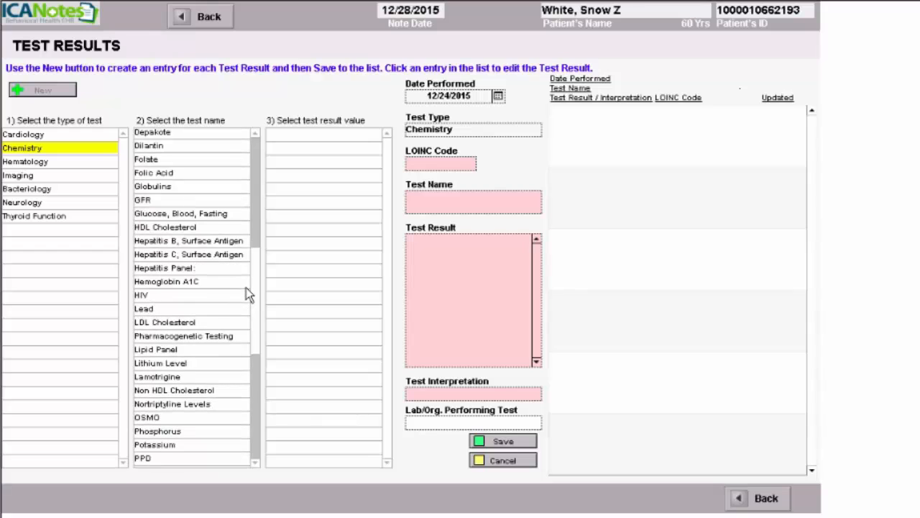
pyautogui.click(147, 366)
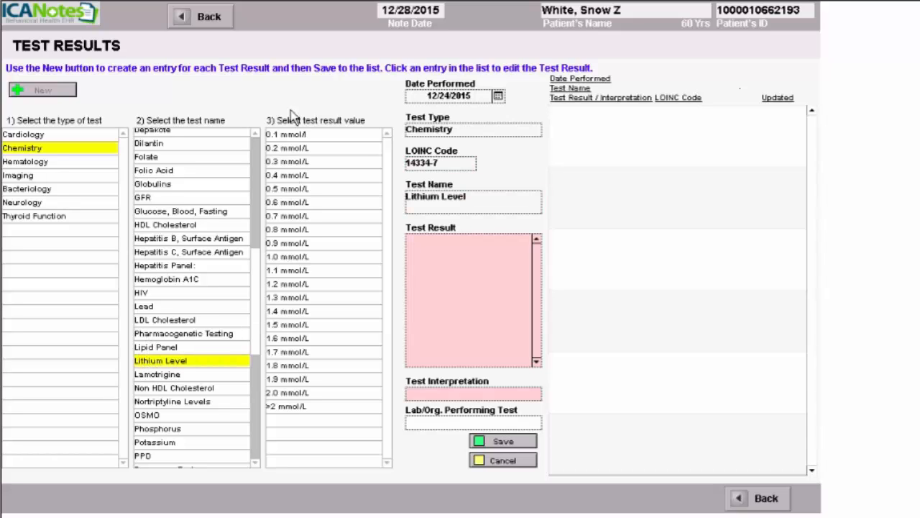
pyautogui.click(295, 203)
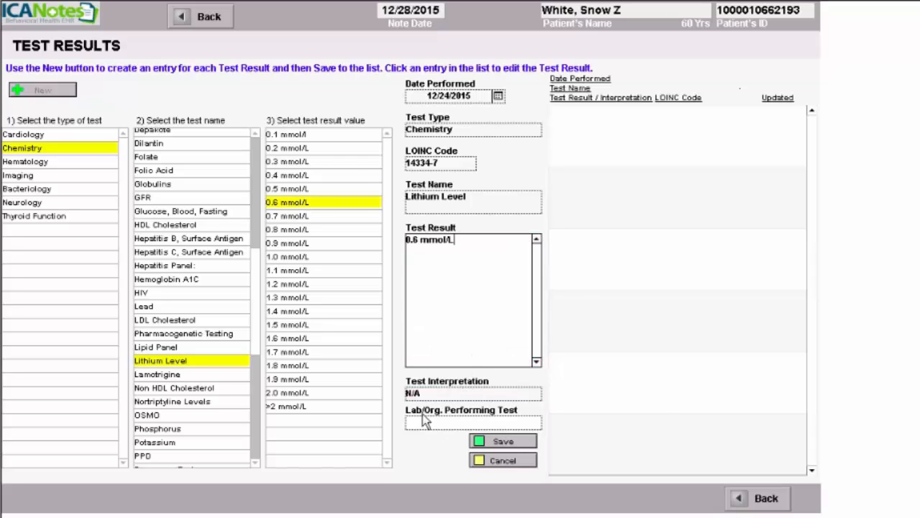
pyautogui.click(503, 443)
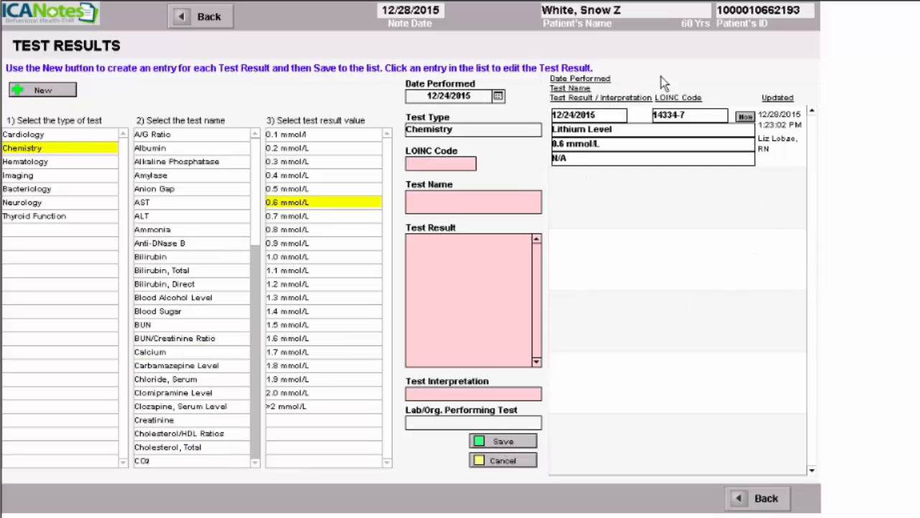
# Add a Hematology Platelet Count entry, adjust the preset 120,000 / uL result to 125,000 / uL, and save it.
pyautogui.click(43, 92)
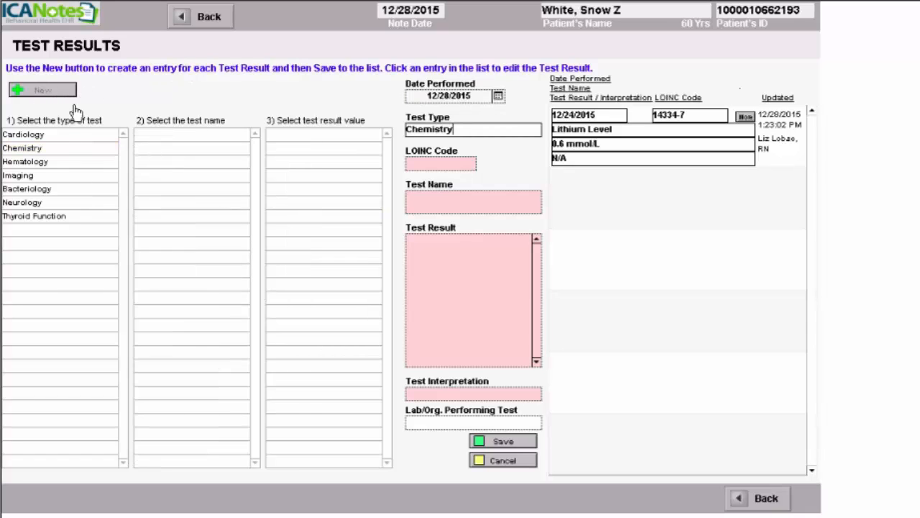
pyautogui.click(25, 164)
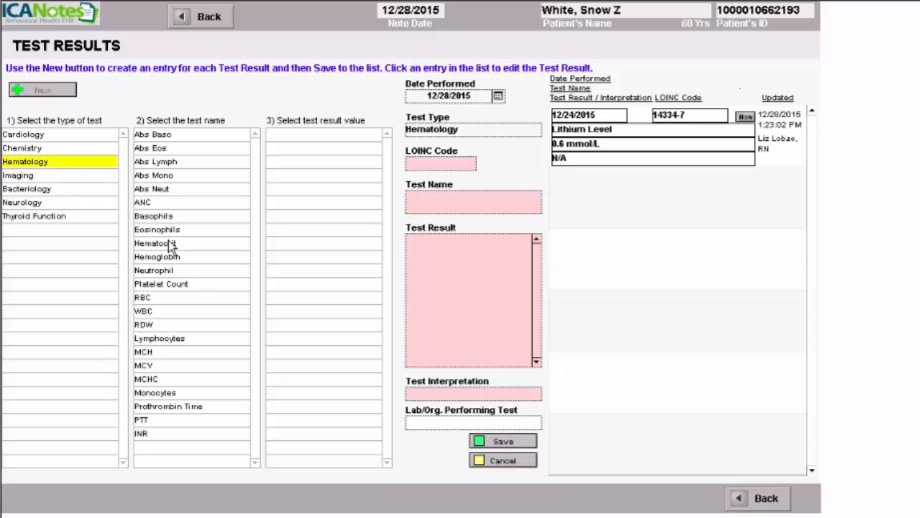
pyautogui.click(167, 288)
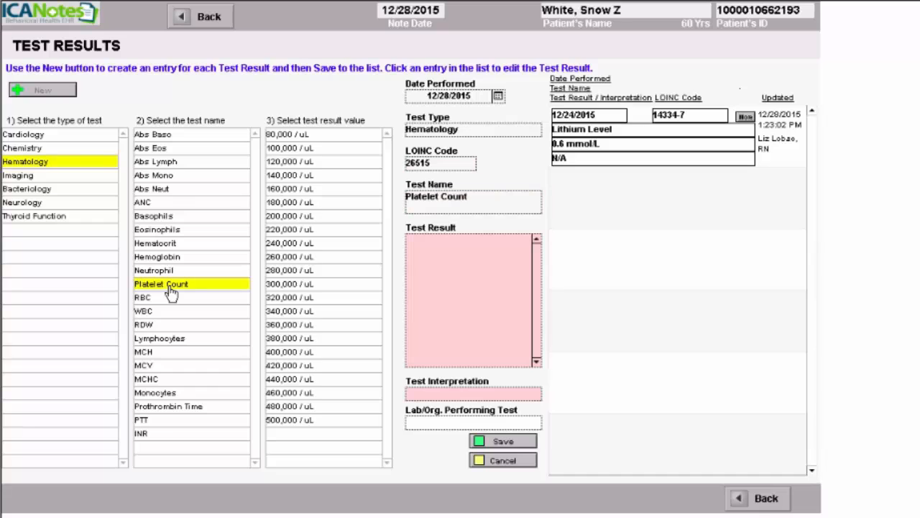
pyautogui.click(297, 163)
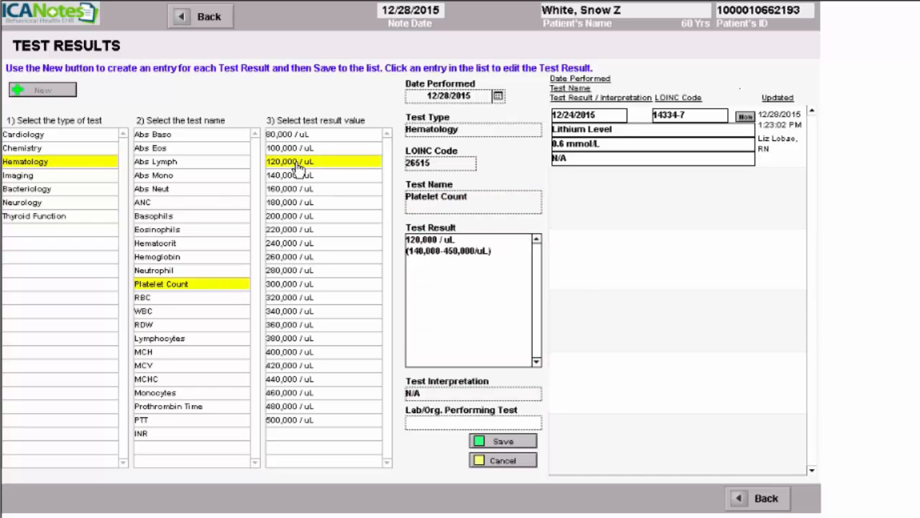
pyautogui.click(419, 240)
pyautogui.press('BackSpace')
pyautogui.write('5')
pyautogui.click(512, 444)
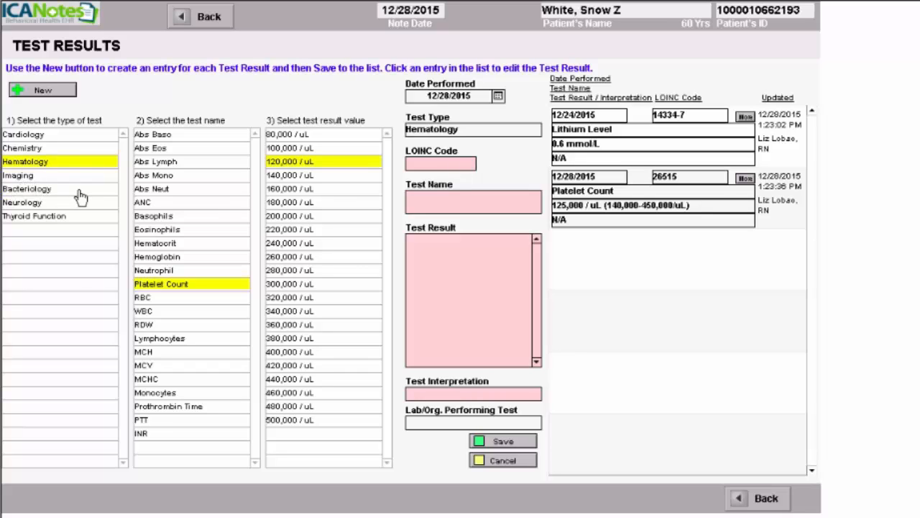
# Save an Imaging entry for Chest X Ray, PA and Lateral with Normal Findings set to All Normal, and return to the nursing note.
pyautogui.click(24, 179)
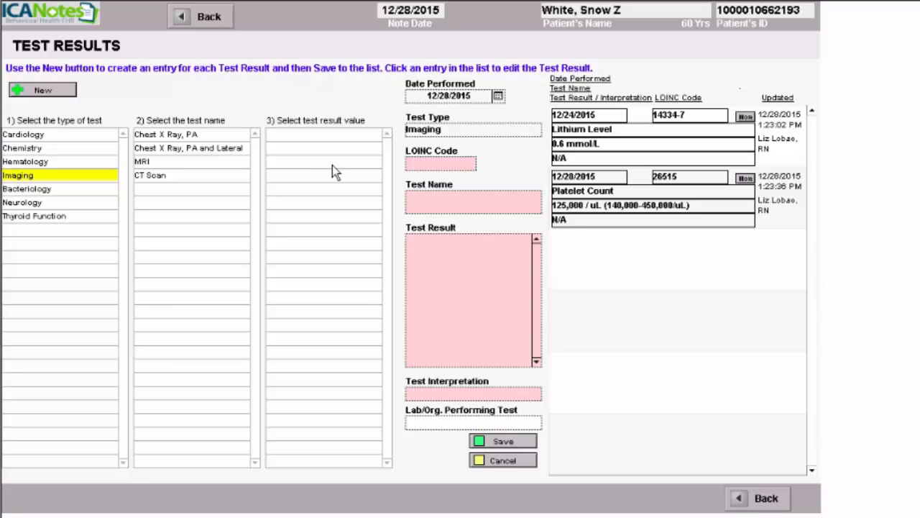
pyautogui.click(175, 150)
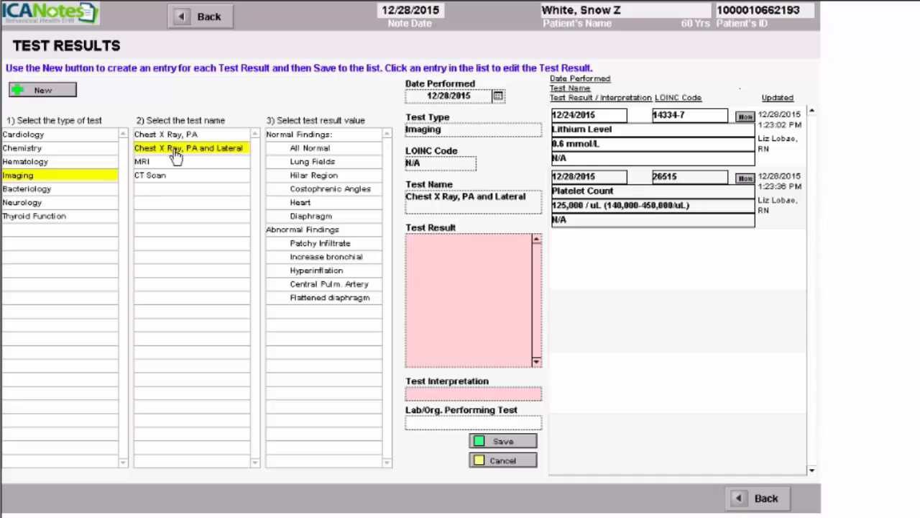
pyautogui.click(321, 137)
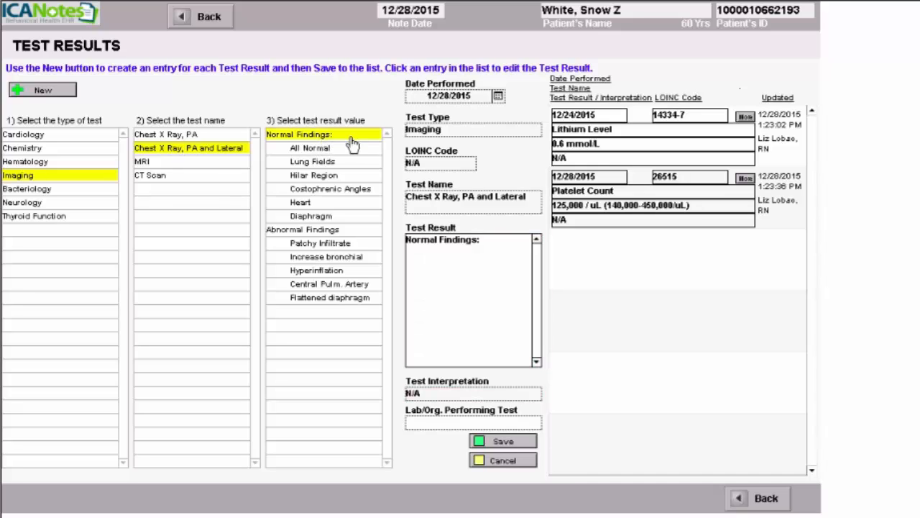
pyautogui.click(342, 156)
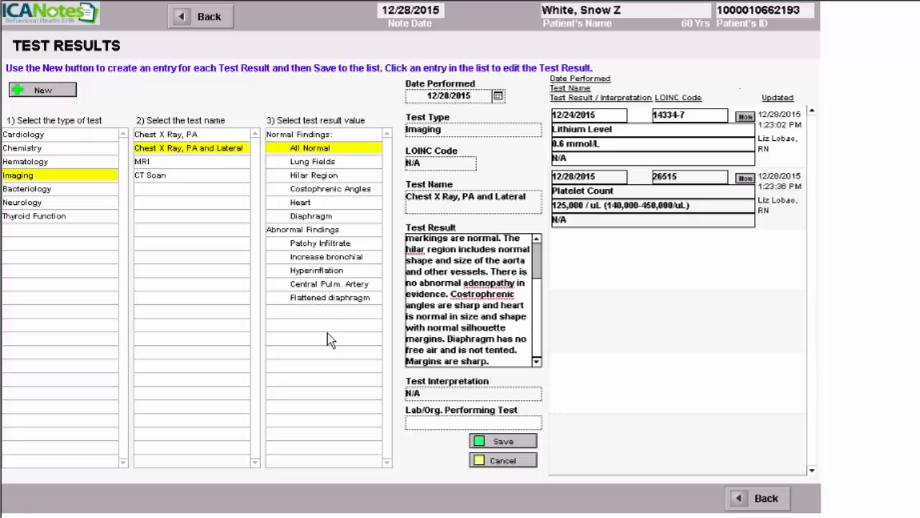
pyautogui.click(503, 442)
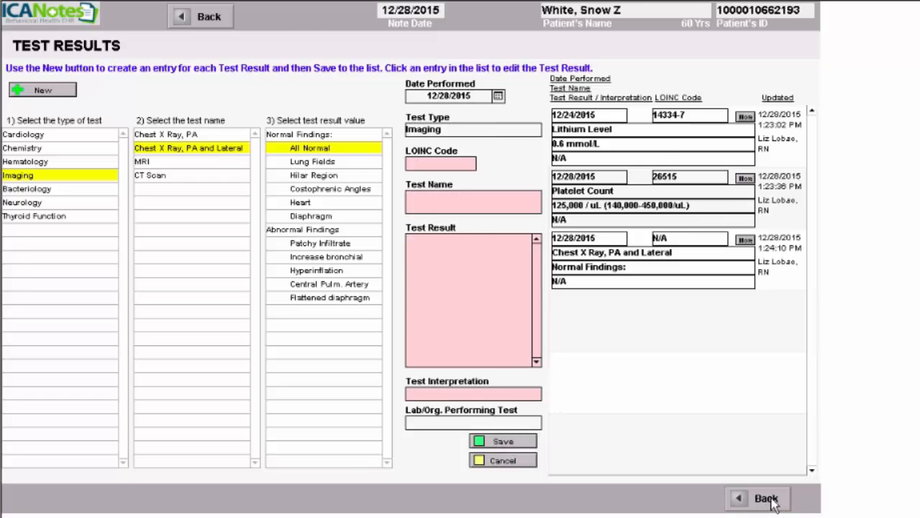
pyautogui.click(767, 499)
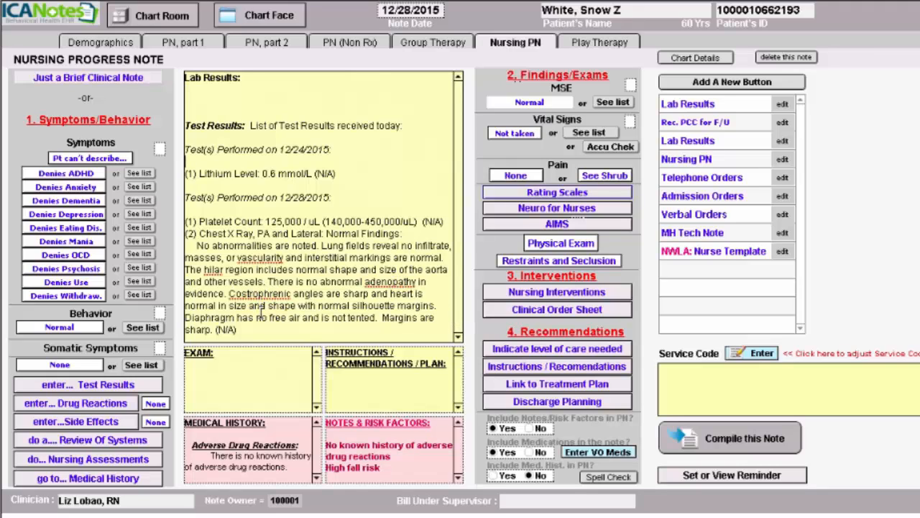
# Teach the spelling dictionary the words "adenopathy" and "vascularity" from the chest X-ray findings.
pyautogui.rightClick(392, 283)
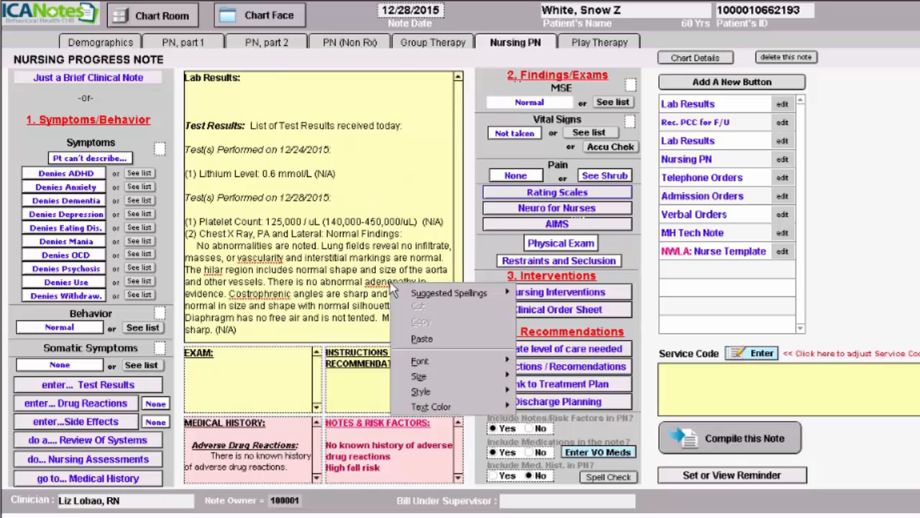
pyautogui.moveTo(453, 293)
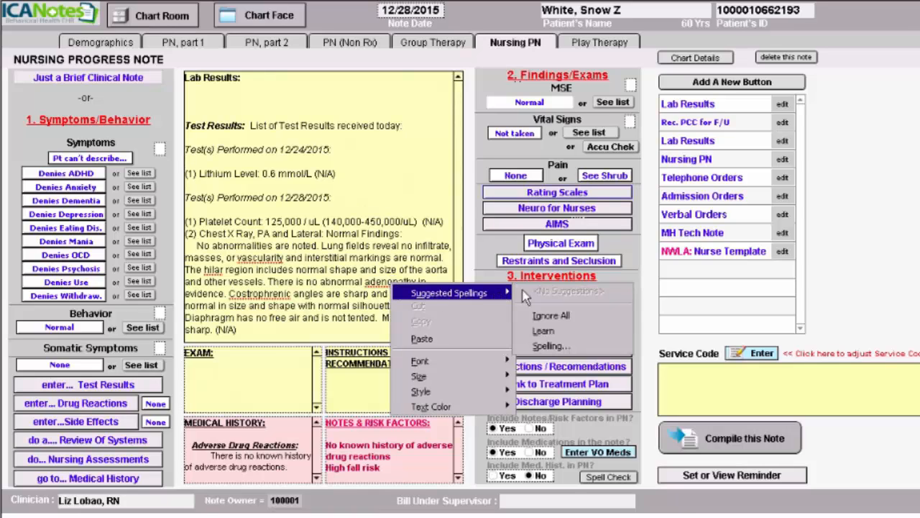
pyautogui.click(543, 331)
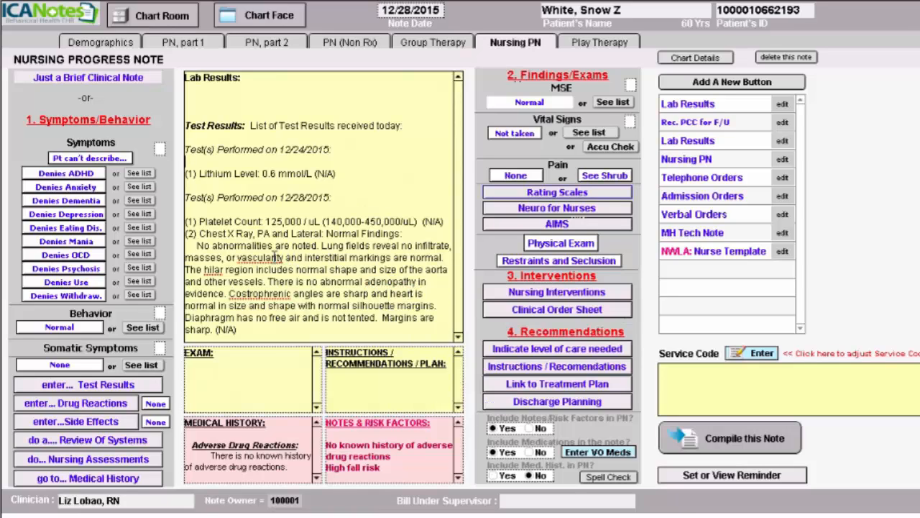
pyautogui.rightClick(270, 257)
pyautogui.moveTo(360, 268)
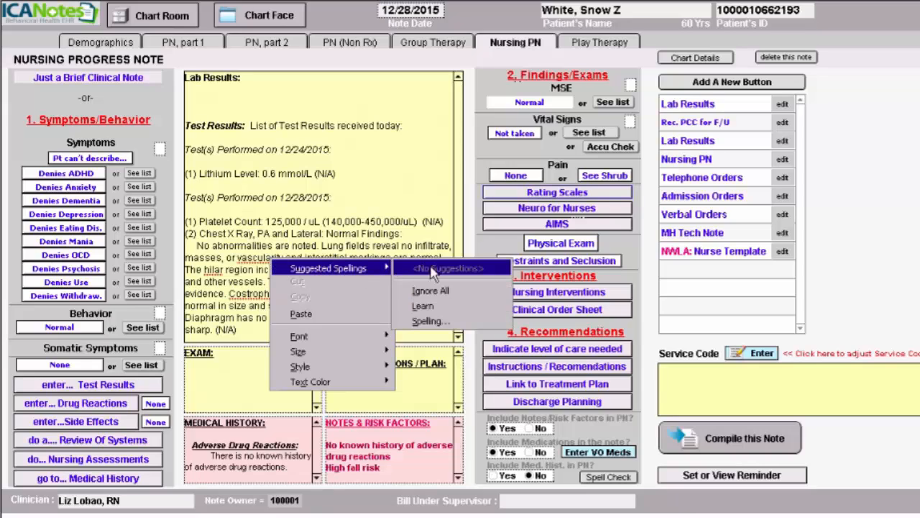
pyautogui.click(434, 308)
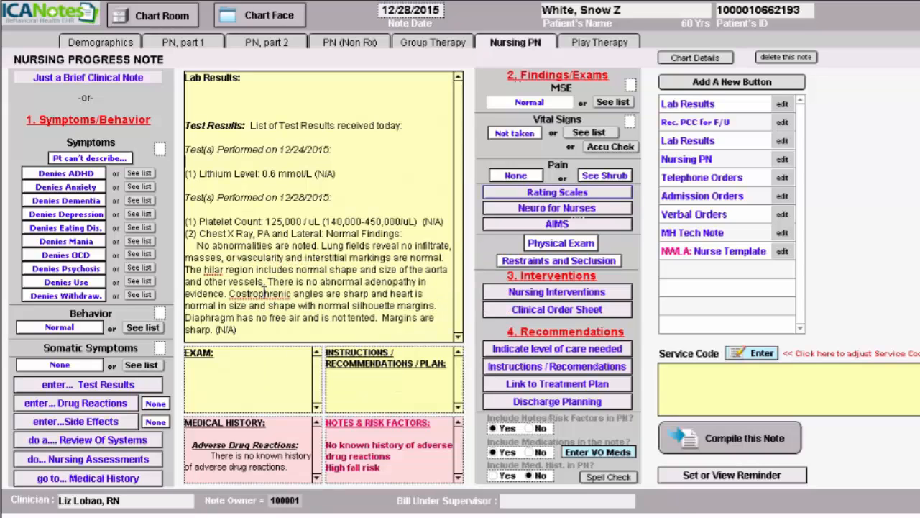
# Teach the spelling dictionary the words "Costrophrenic" and "hilar" from the chest X-ray findings.
pyautogui.rightClick(263, 293)
pyautogui.moveTo(374, 305)
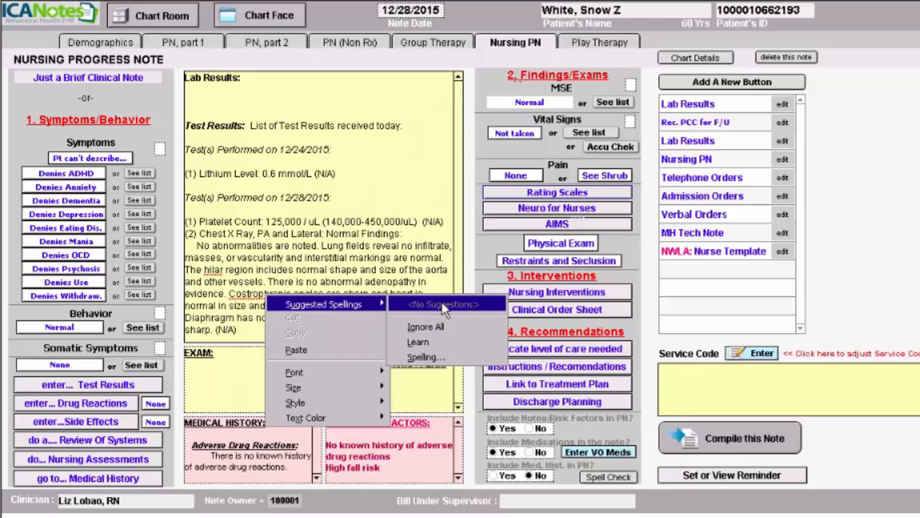
pyautogui.click(417, 341)
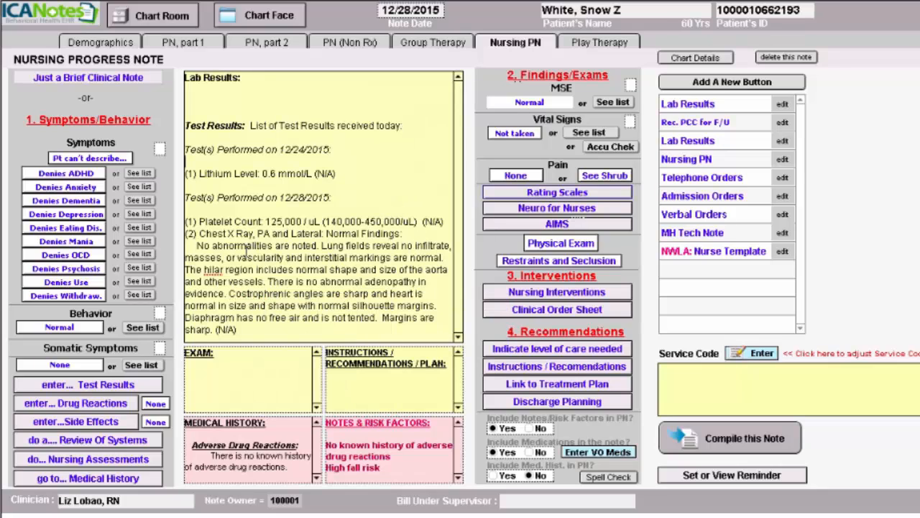
pyautogui.rightClick(212, 269)
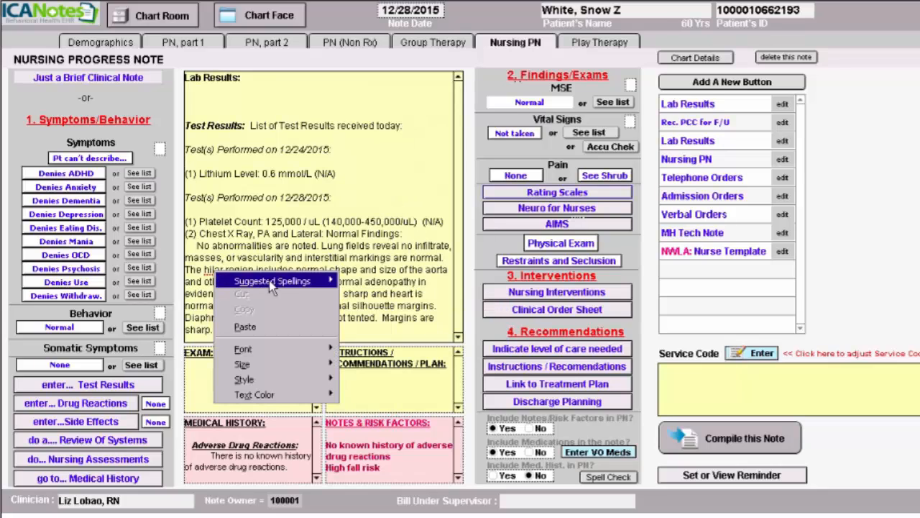
pyautogui.moveTo(288, 281)
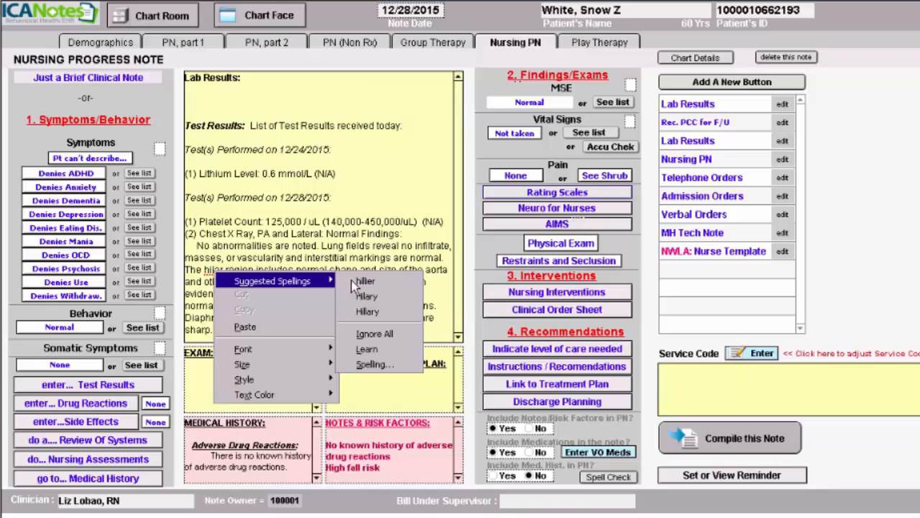
pyautogui.click(368, 349)
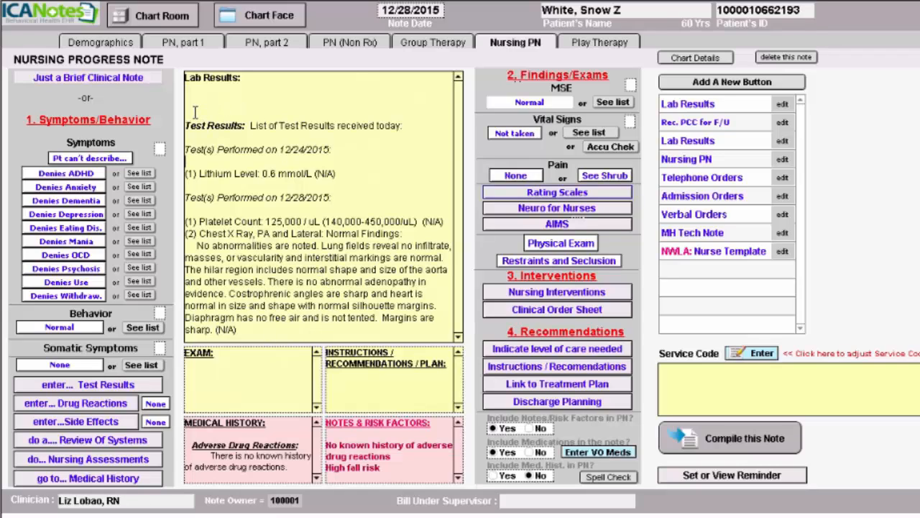
# Remove the blank lines between the Lab Results heading and the Test Results list in the note.
pyautogui.press('BackSpace')
pyautogui.press('BackSpace')
pyautogui.press('BackSpace')
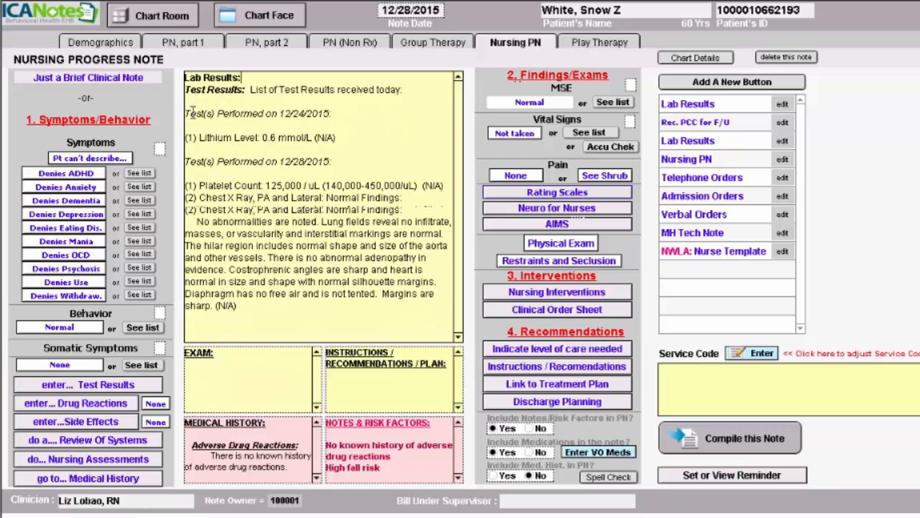
# Insert a blank line below the Lab Results heading and compile the nursing note.
pyautogui.press('Return')
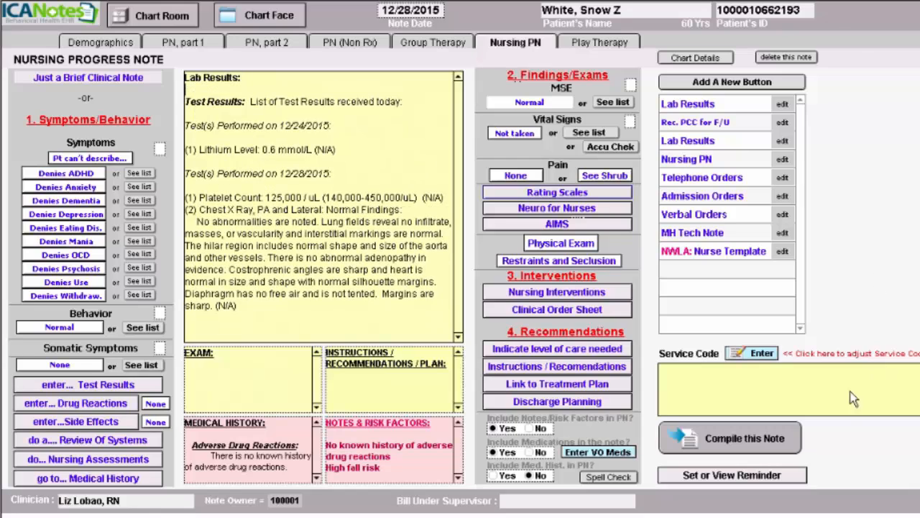
pyautogui.click(738, 440)
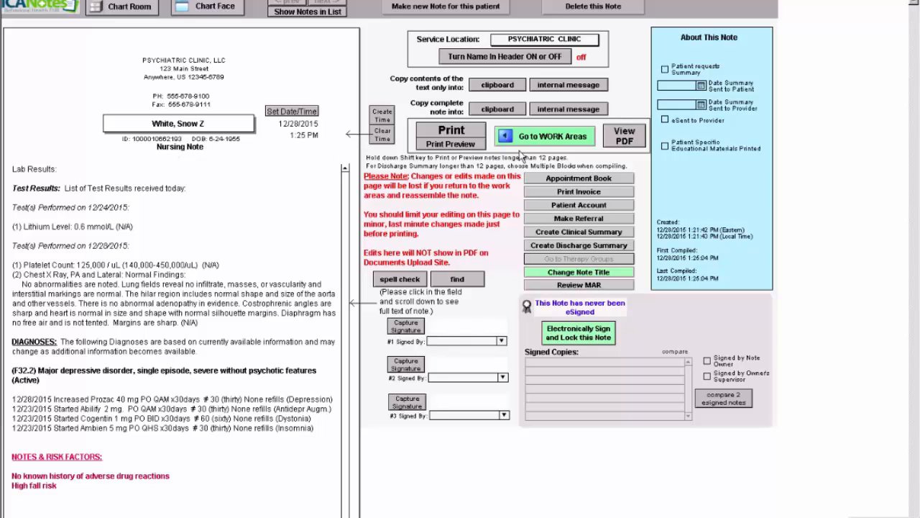
# Change the compiled note's subtitle to "Lab Results Documented" and set the discipline to the clinician's LPN entry.
pyautogui.click(588, 278)
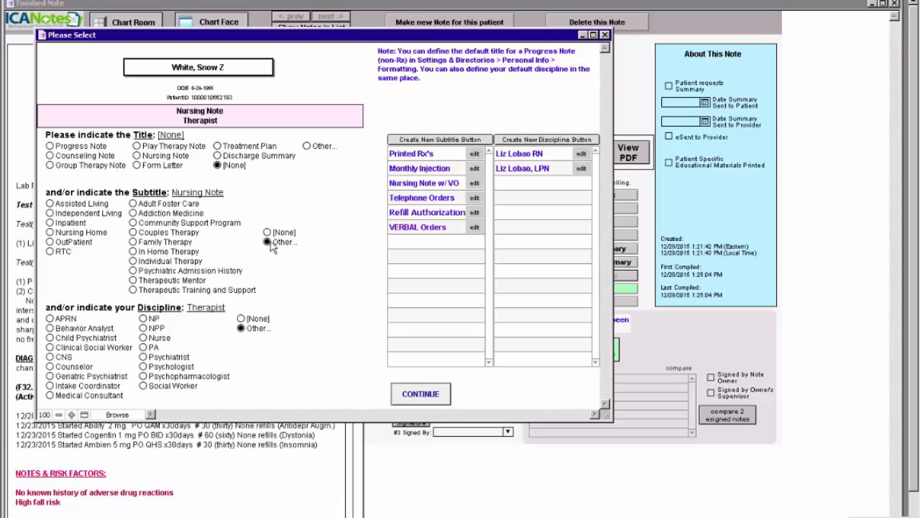
pyautogui.click(267, 243)
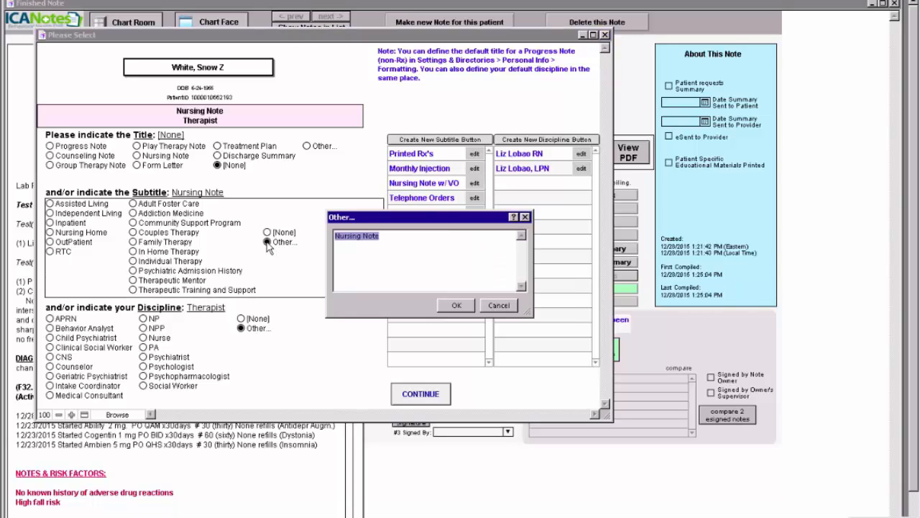
pyautogui.click(387, 239)
pyautogui.press('BackSpace')
pyautogui.press('BackSpace')
pyautogui.press('BackSpace')
pyautogui.press('BackSpace')
pyautogui.press('BackSpace')
pyautogui.press('BackSpace')
pyautogui.press('BackSpace')
pyautogui.press('BackSpace')
pyautogui.press('BackSpace')
pyautogui.press('BackSpace')
pyautogui.press('BackSpace')
pyautogui.click(456, 305)
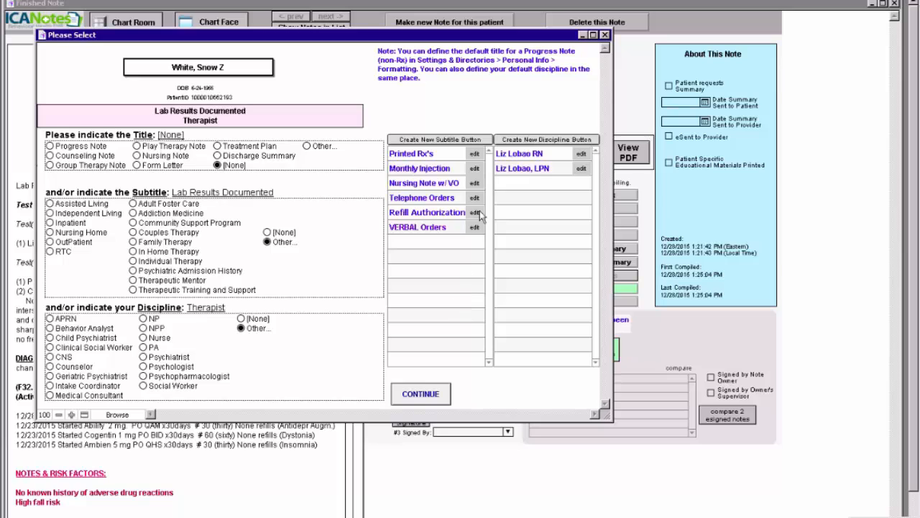
pyautogui.click(525, 171)
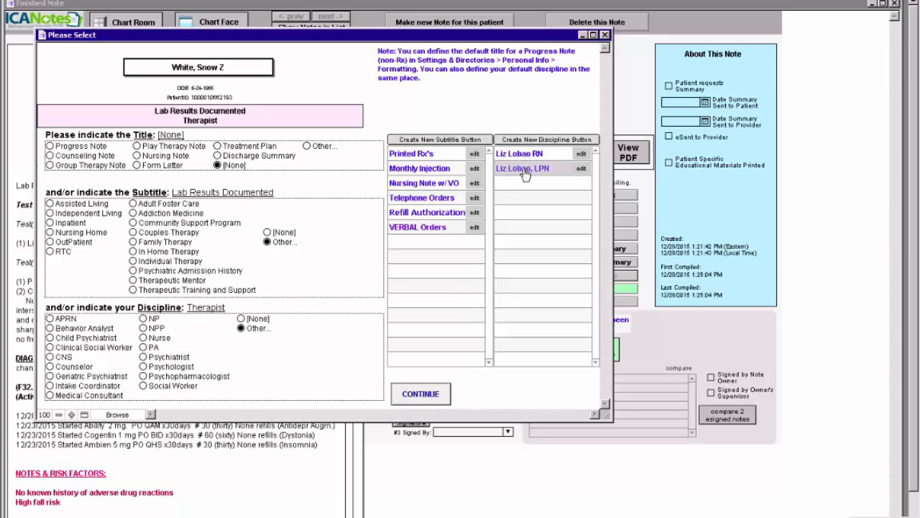
pyautogui.click(424, 396)
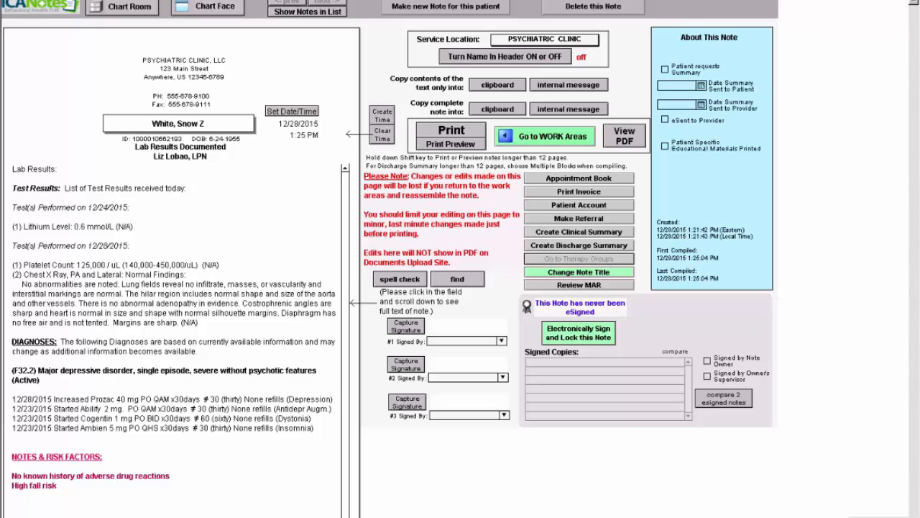
# Electronically sign and lock the compiled lab results note.
pyautogui.click(79, 515)
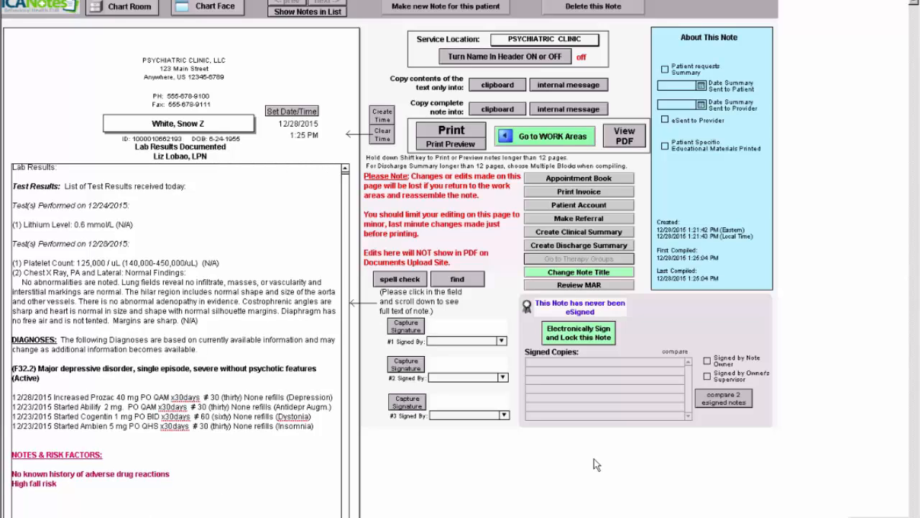
pyautogui.click(583, 337)
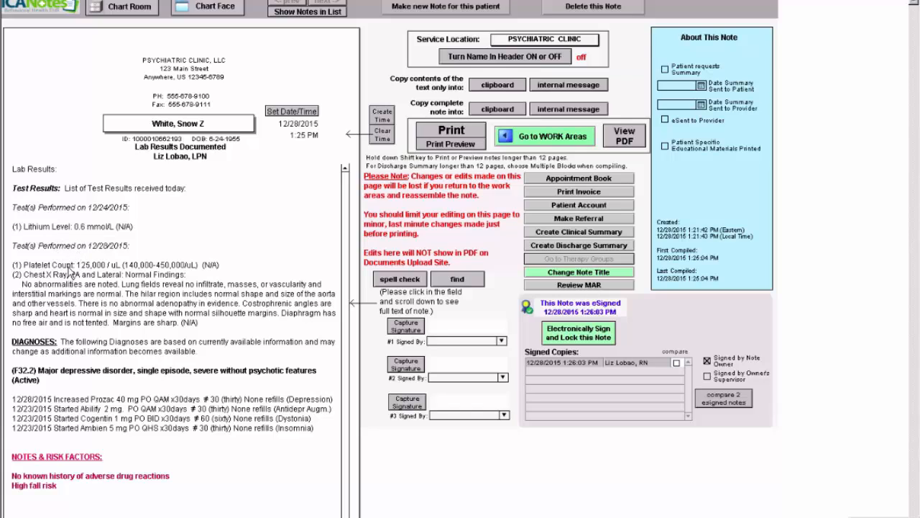
# Add a blank line between the Platelet Count and Chest X Ray results in the signed note, and return to the chart face.
pyautogui.click(224, 264)
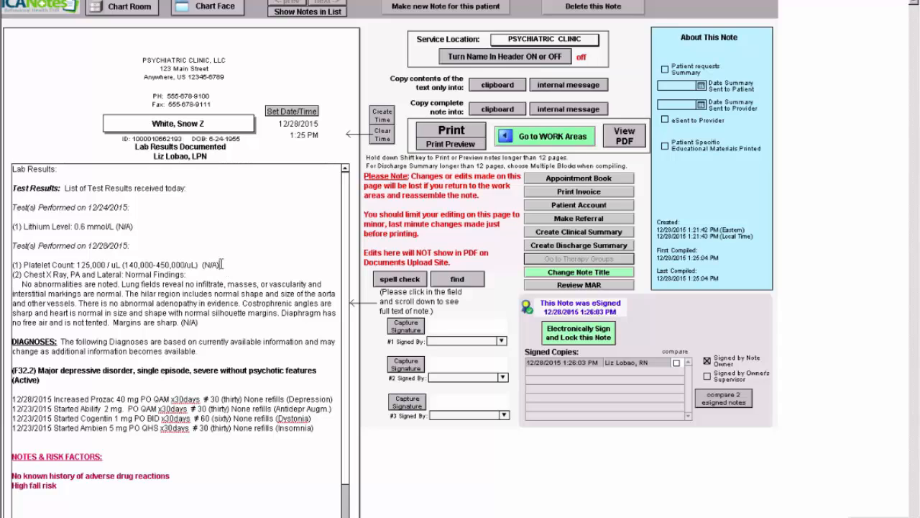
pyautogui.press('Return')
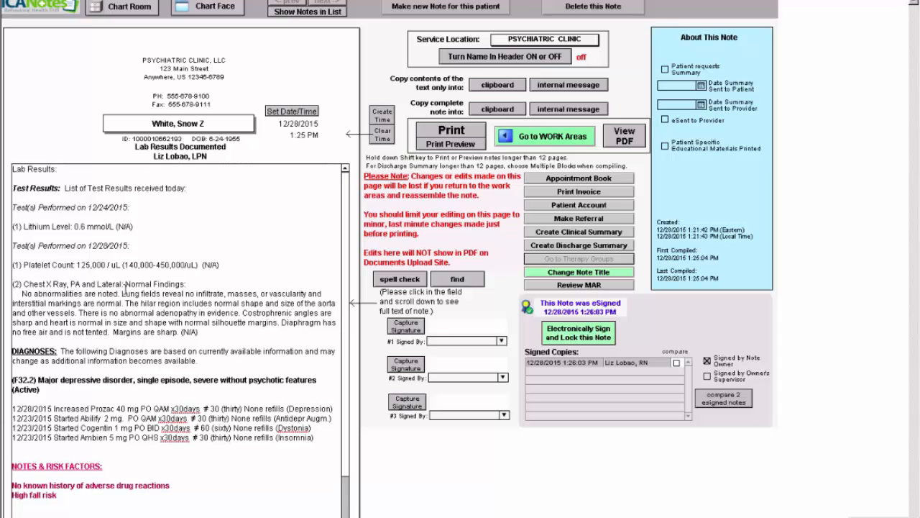
pyautogui.click(219, 13)
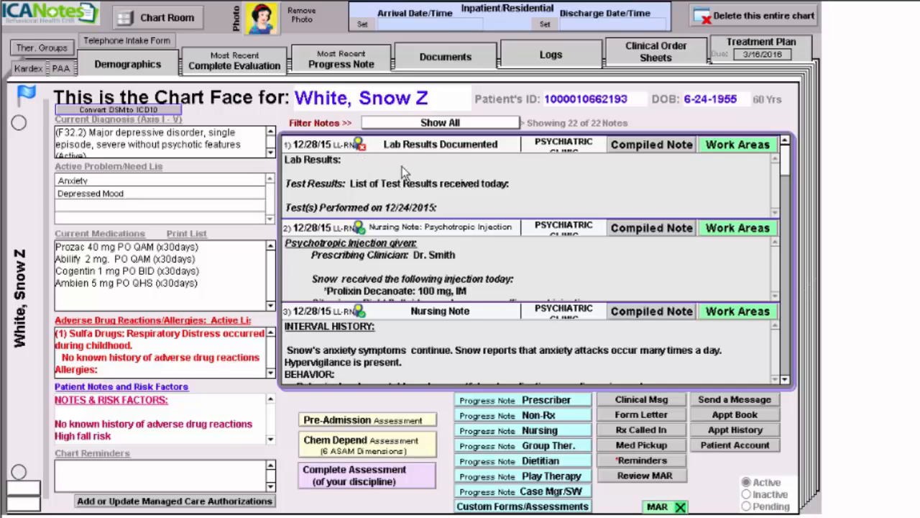
# Reopen the compiled Lab Results Documented note from the chart face and electronically sign it again.
pyautogui.click(646, 151)
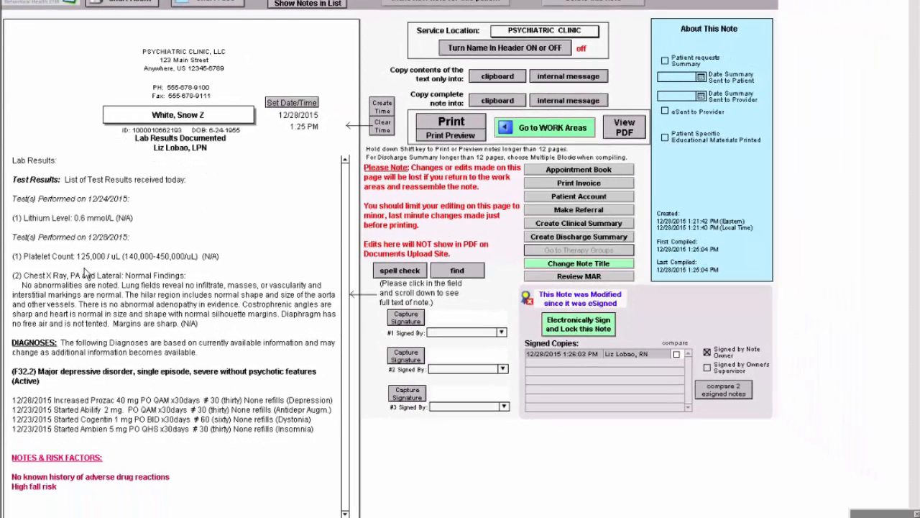
pyautogui.click(579, 324)
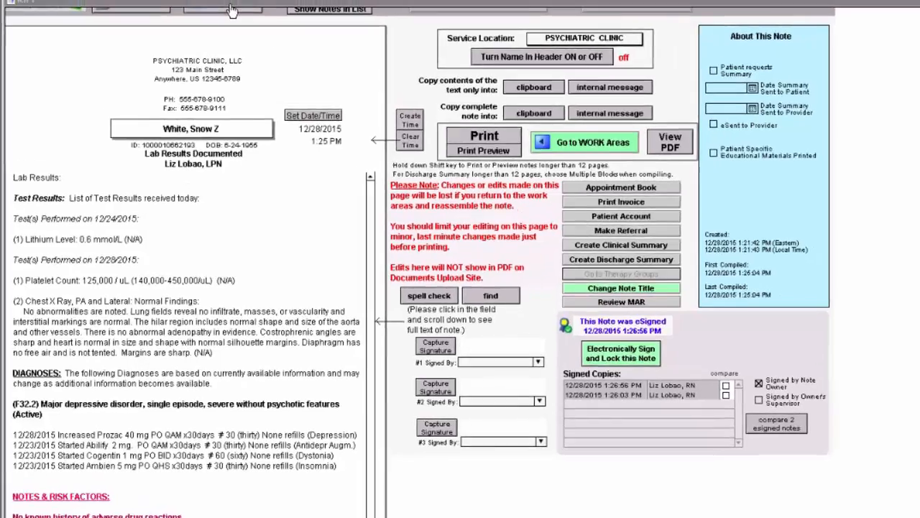
# Return to the chart face and review the Lab Results Documented entry in the patient's list of notes.
pyautogui.click(231, 9)
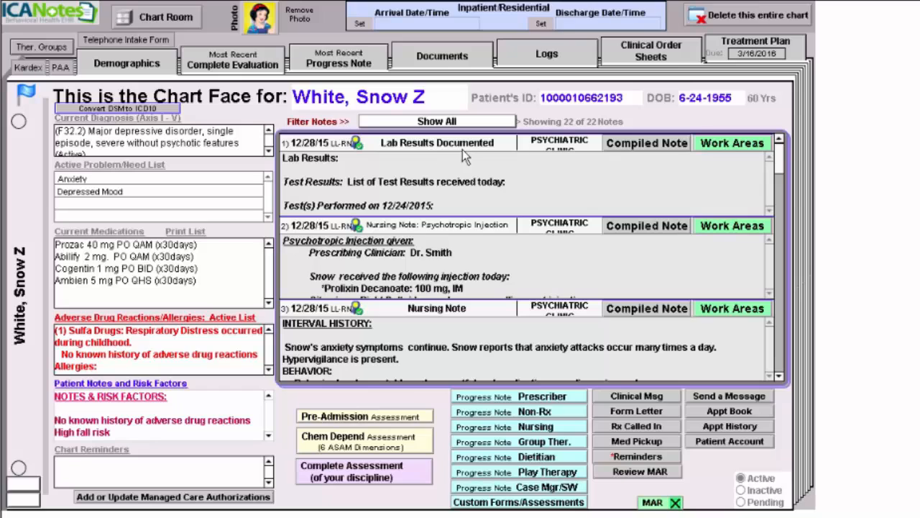
pyautogui.click(748, 170)
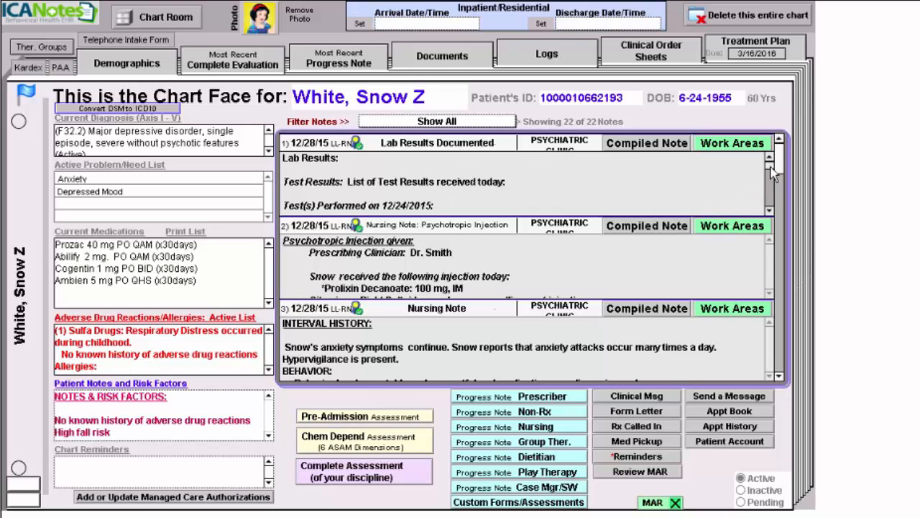
pyautogui.moveTo(771, 172)
pyautogui.mouseDown()
pyautogui.moveTo(770, 205)
pyautogui.moveTo(770, 162)
pyautogui.mouseUp()
# Open the patient's Manual Entry Lab Results log to view all recorded test results.
pyautogui.click(548, 59)
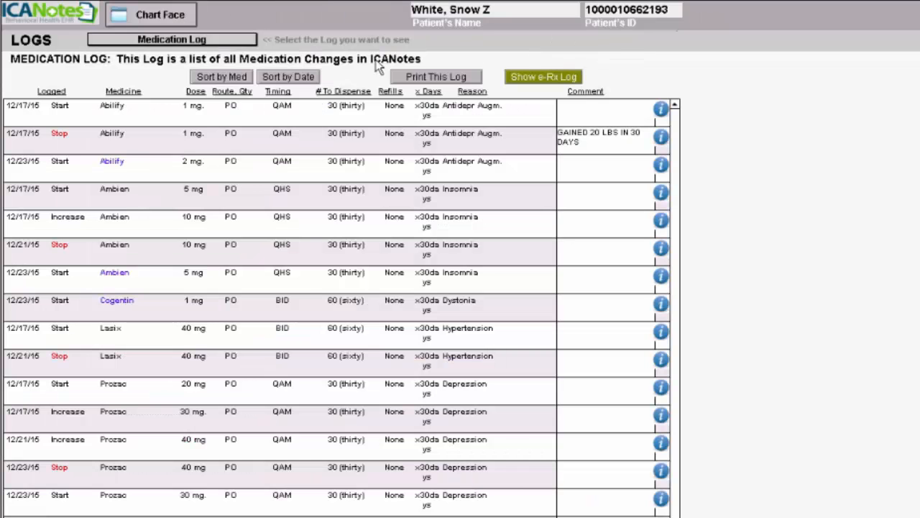
pyautogui.click(222, 40)
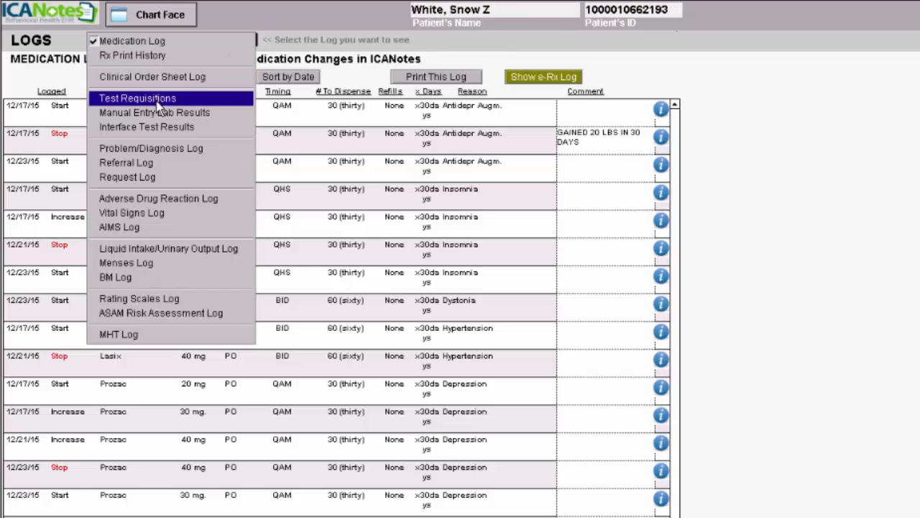
pyautogui.click(200, 113)
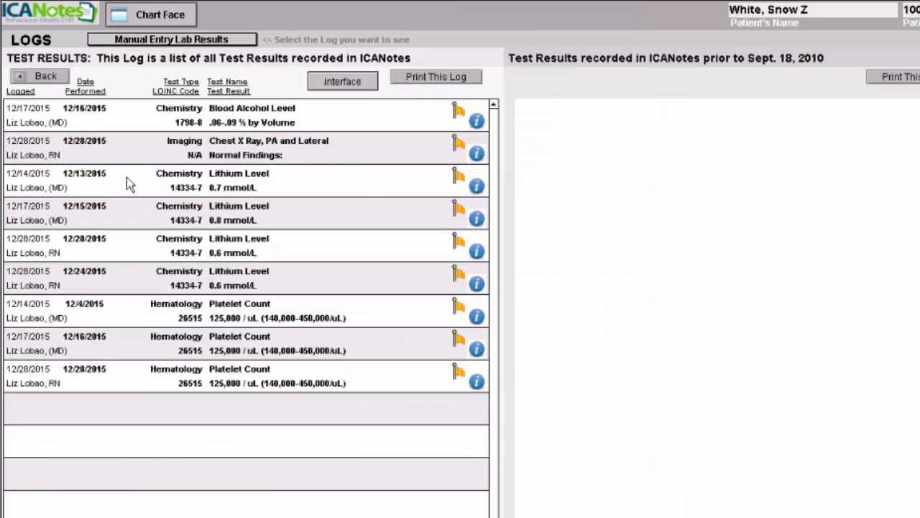